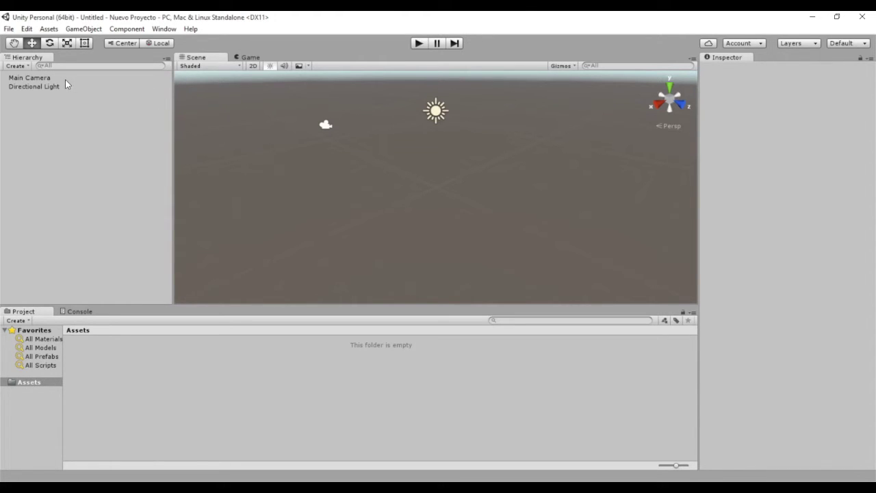
# - Select Main Camera, browse the Hierarchy Create list, then view and dismiss the GameObject menu
pyautogui.click(28, 80)
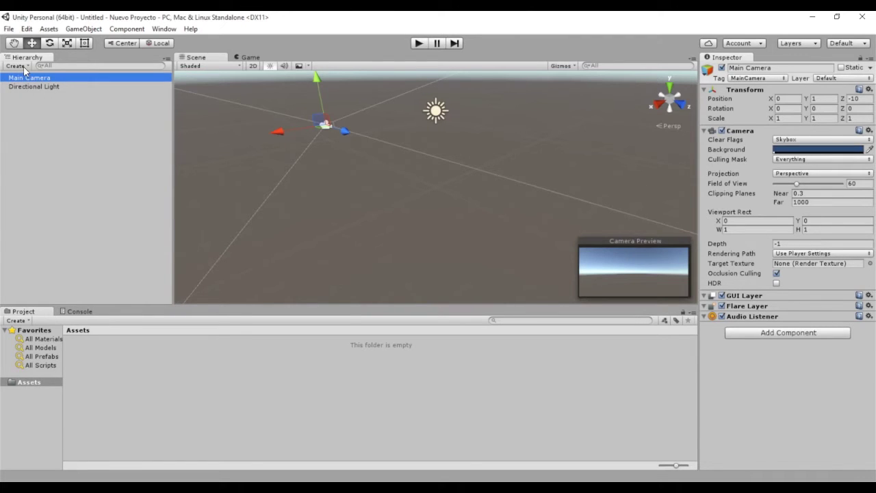
pyautogui.click(23, 67)
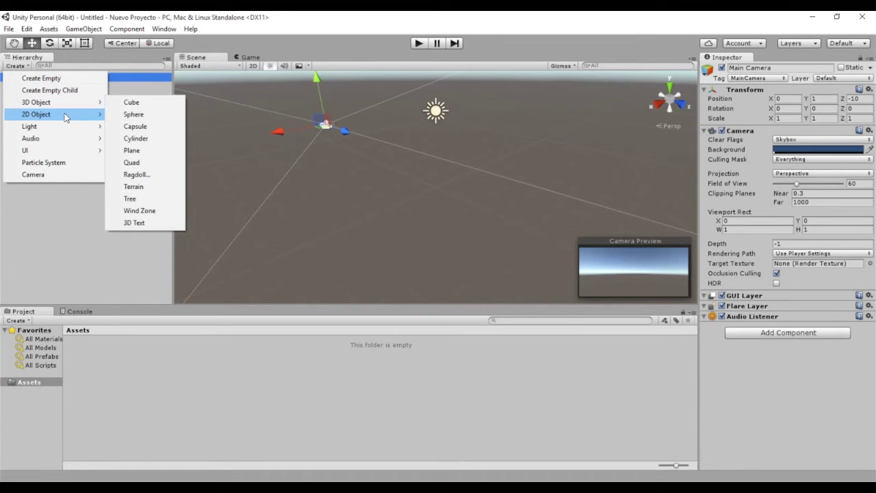
pyautogui.moveTo(64, 115)
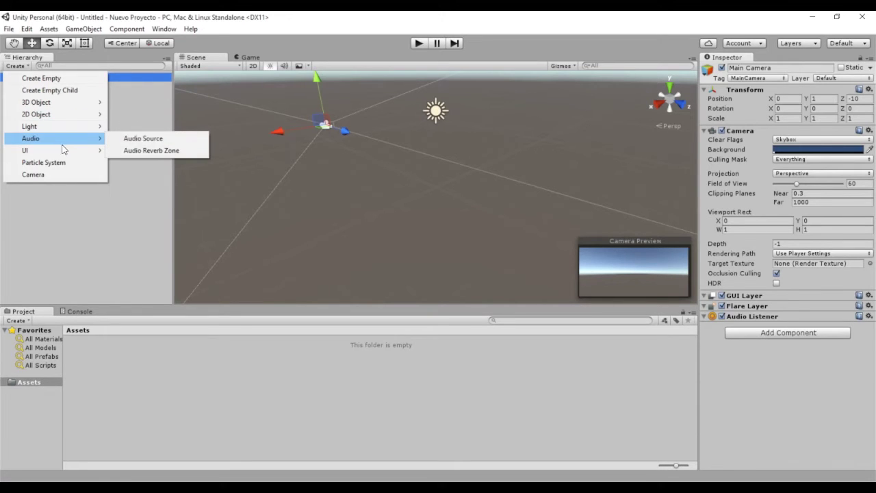
pyautogui.moveTo(63, 151)
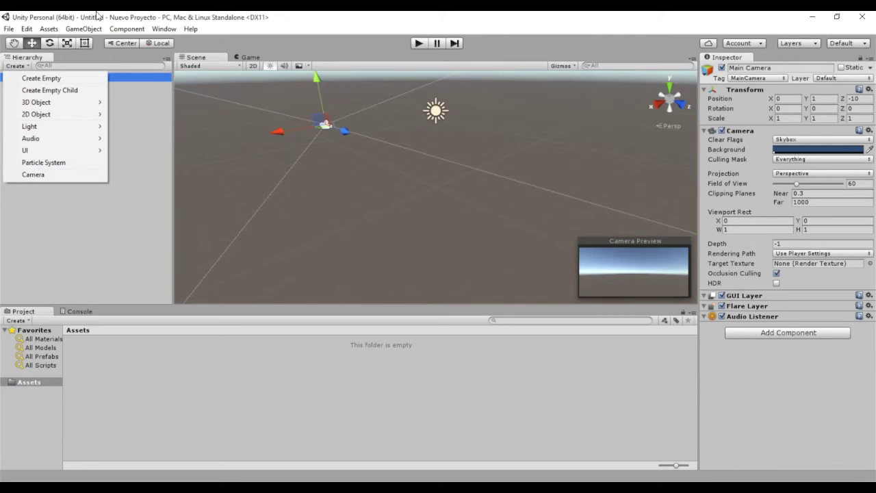
pyautogui.click(83, 30)
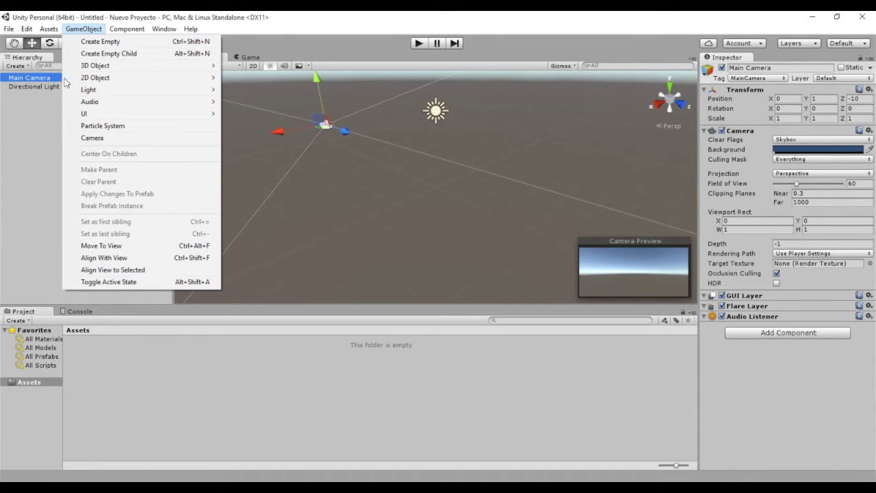
pyautogui.click(41, 130)
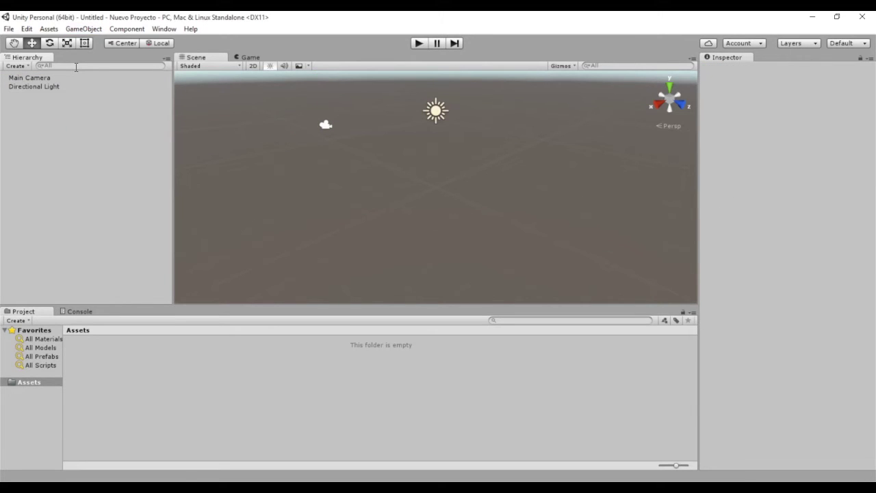
# - Review the Hierarchy search filters (All/Name/Type), leaving All, then widen the Project folder tree
pyautogui.click(76, 67)
pyautogui.click(41, 66)
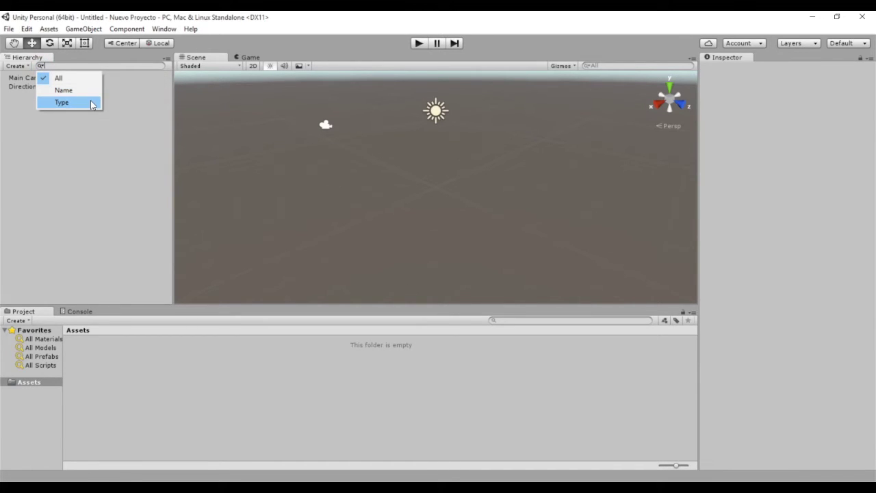
pyautogui.click(148, 95)
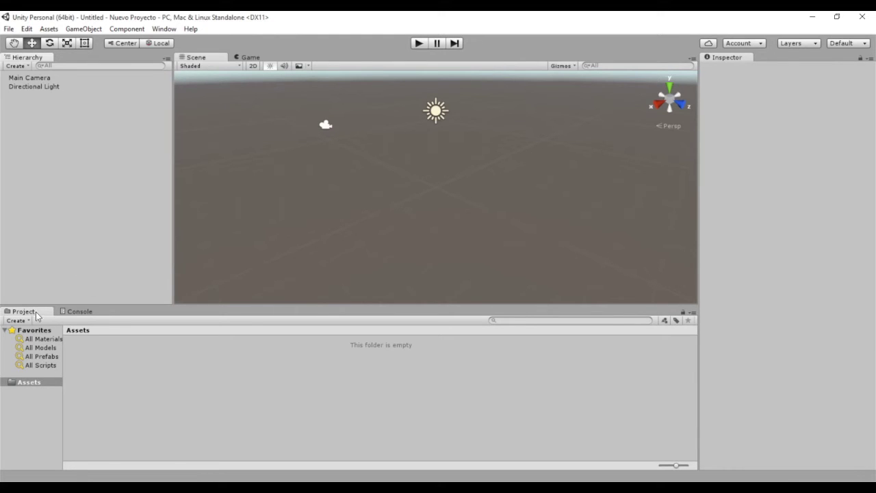
pyautogui.moveTo(62, 345); pyautogui.dragTo(81, 345)
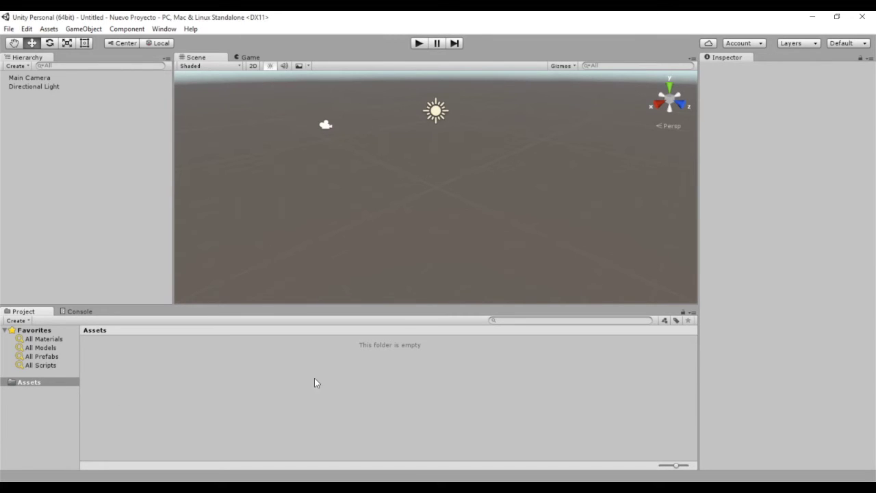
# - Create a new folder named 'Scripts' inside Assets
pyautogui.rightClick(118, 364)
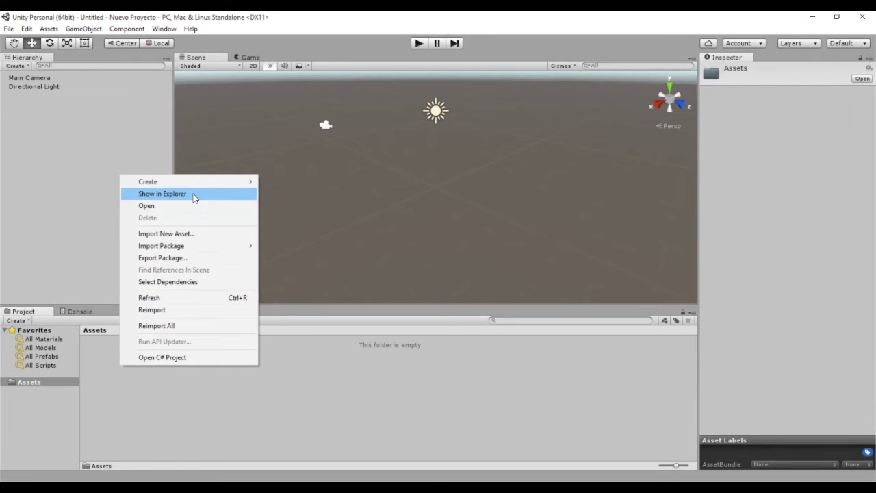
pyautogui.moveTo(198, 182)
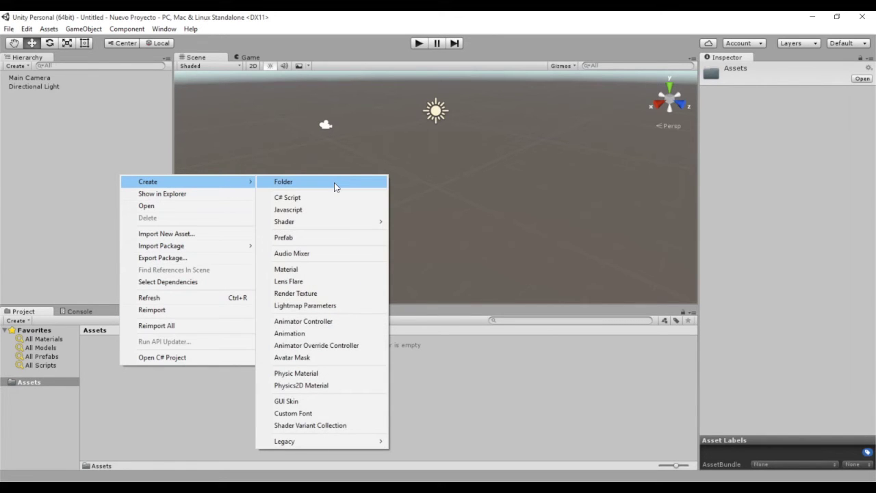
pyautogui.click(334, 182)
pyautogui.write('Scripts')
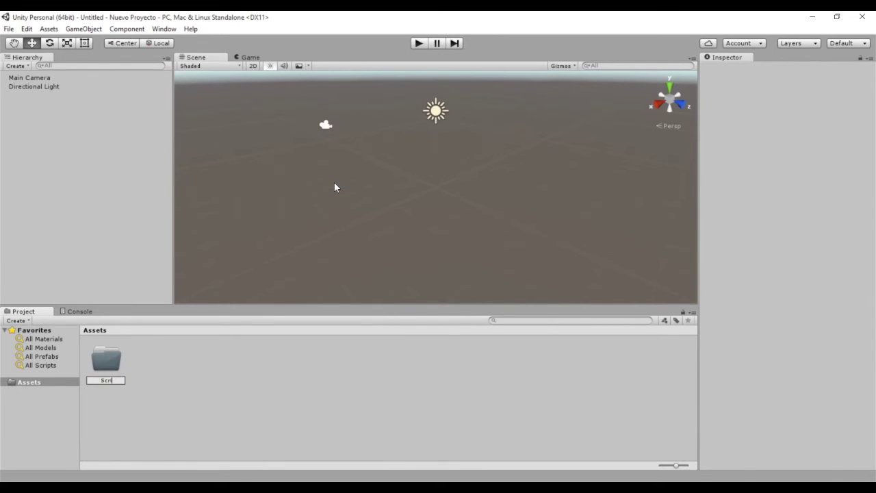
pyautogui.press('Return')
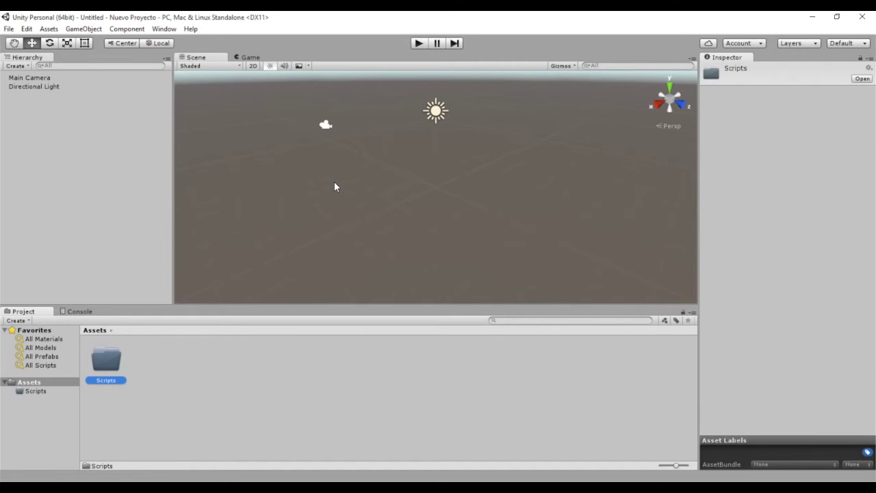
# - Browse the Project's creatable asset types, close the list, and switch to the Console
pyautogui.click(29, 320)
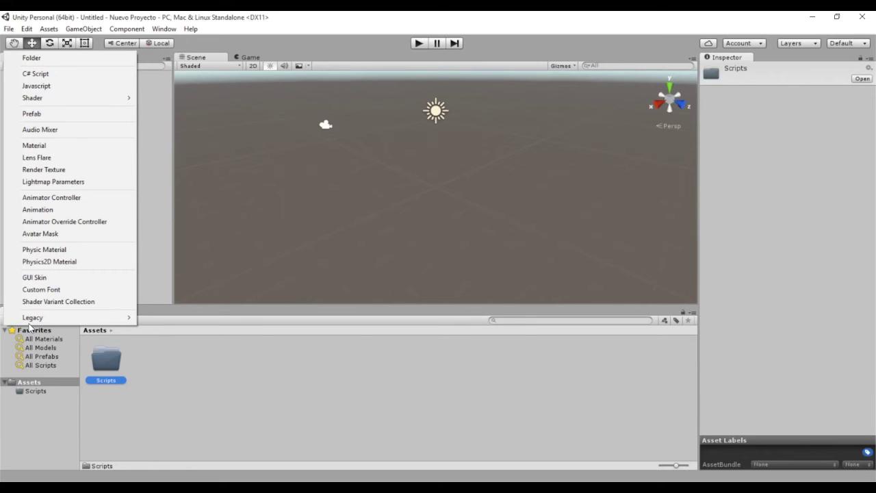
pyautogui.click(192, 406)
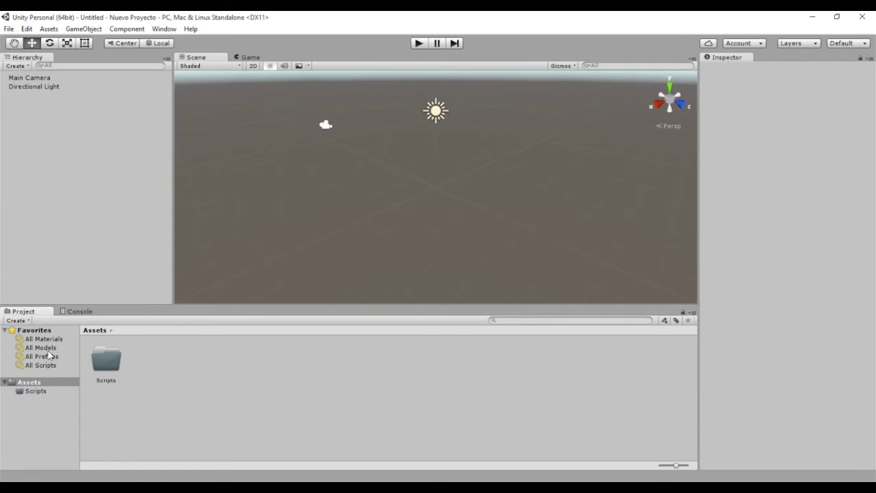
pyautogui.click(88, 311)
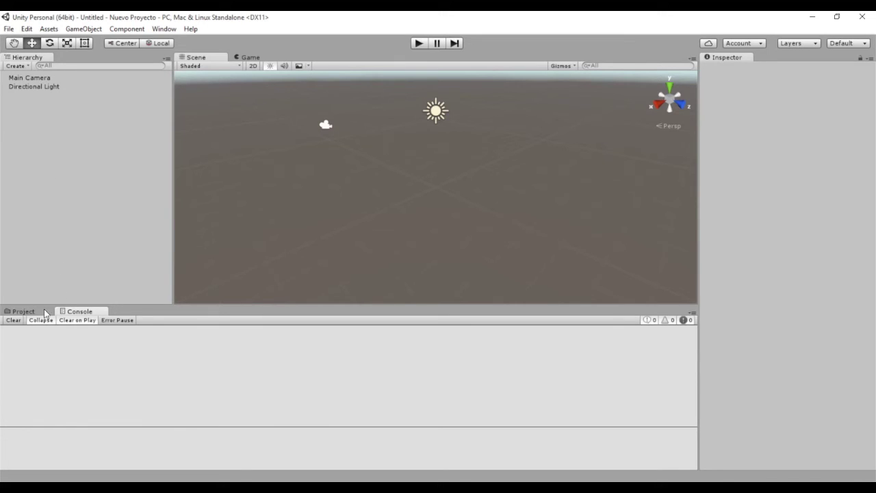
# - Dock the Console right of the Project panel, then heighten the Scene view and widen the Console
pyautogui.moveTo(76, 312); pyautogui.dragTo(621, 368)
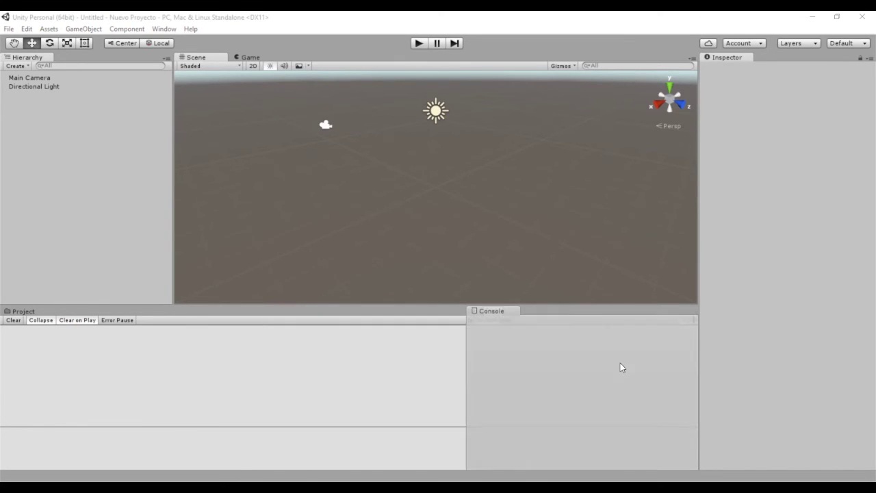
pyautogui.moveTo(436, 305); pyautogui.dragTo(441, 323)
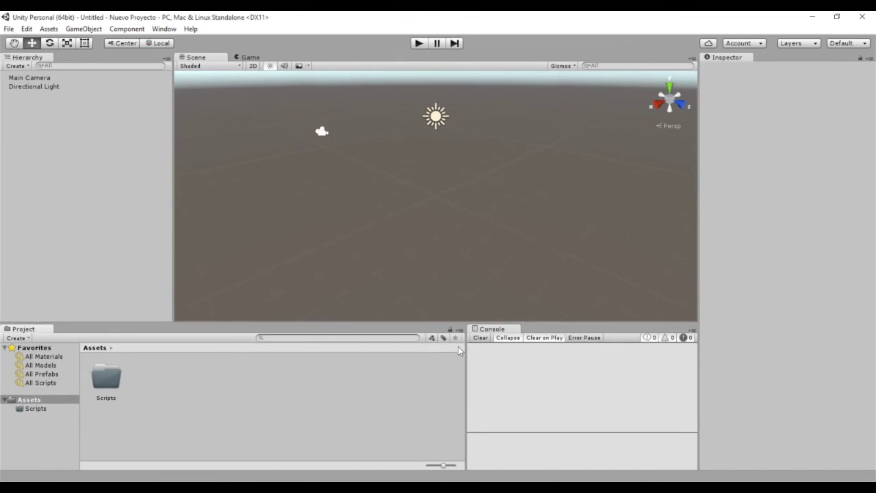
pyautogui.moveTo(466, 357); pyautogui.dragTo(392, 374)
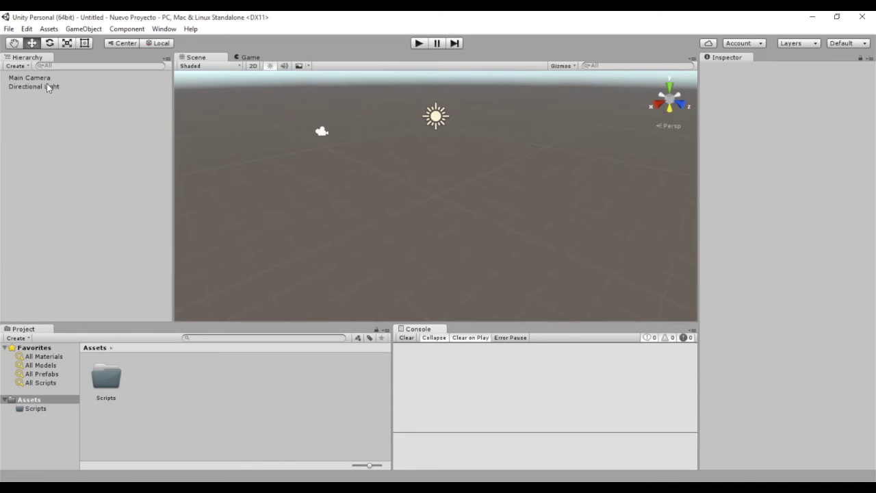
# - Select Main Camera to review its Transform, Camera and other components in the Inspector
pyautogui.click(30, 77)
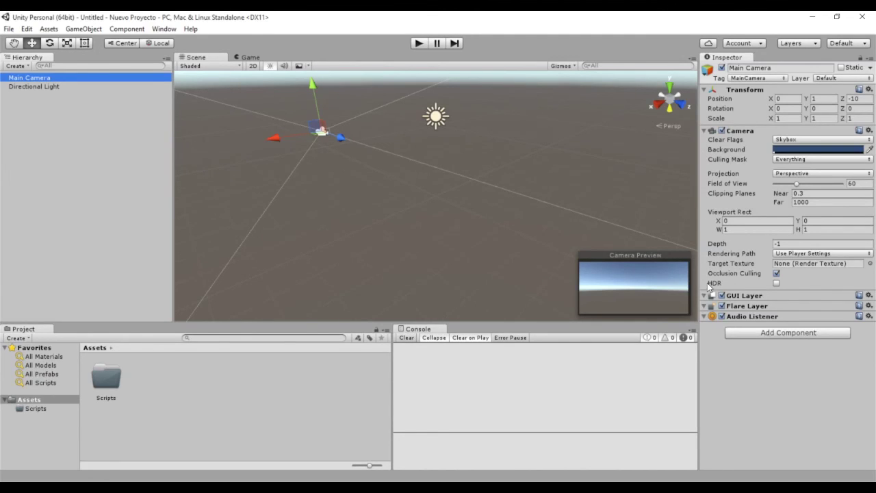
# - Select Directional Light and show the Add Component category list with an empty search
pyautogui.click(50, 87)
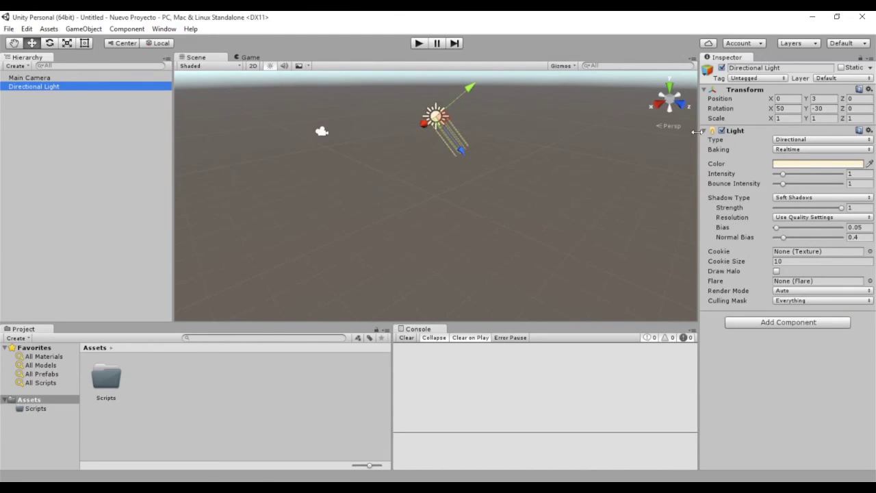
pyautogui.moveTo(726, 119)
pyautogui.click(747, 325)
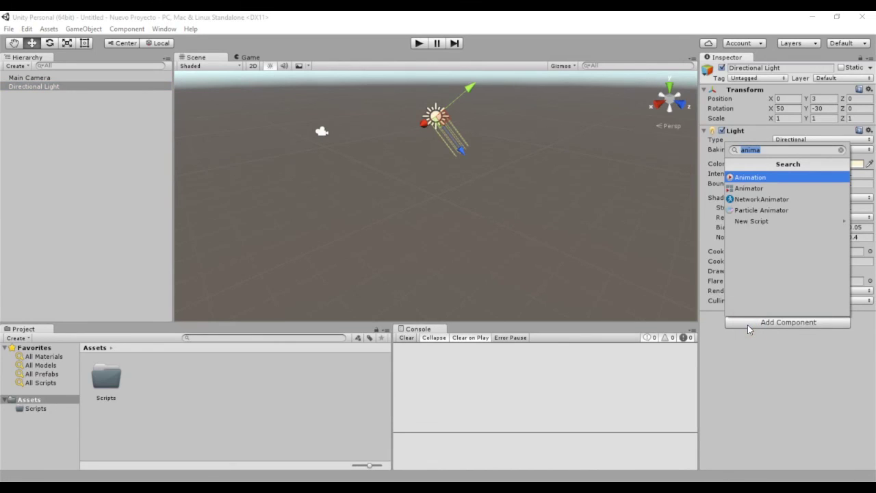
pyautogui.click(840, 150)
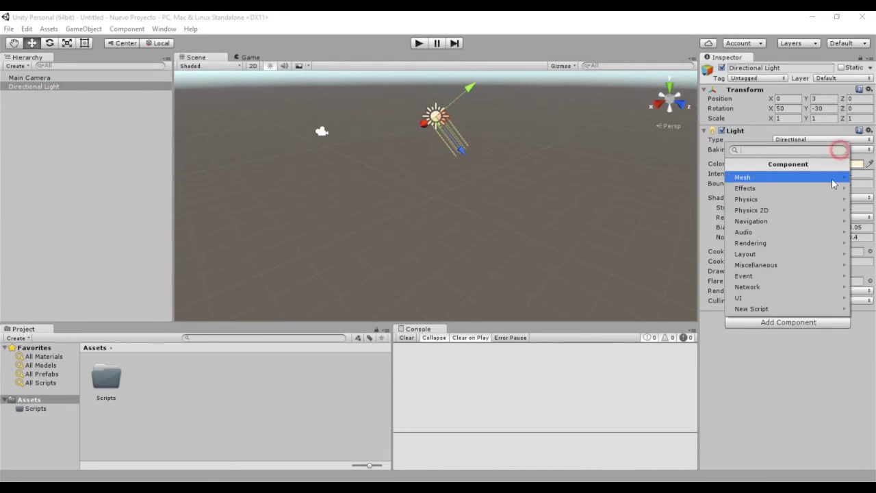